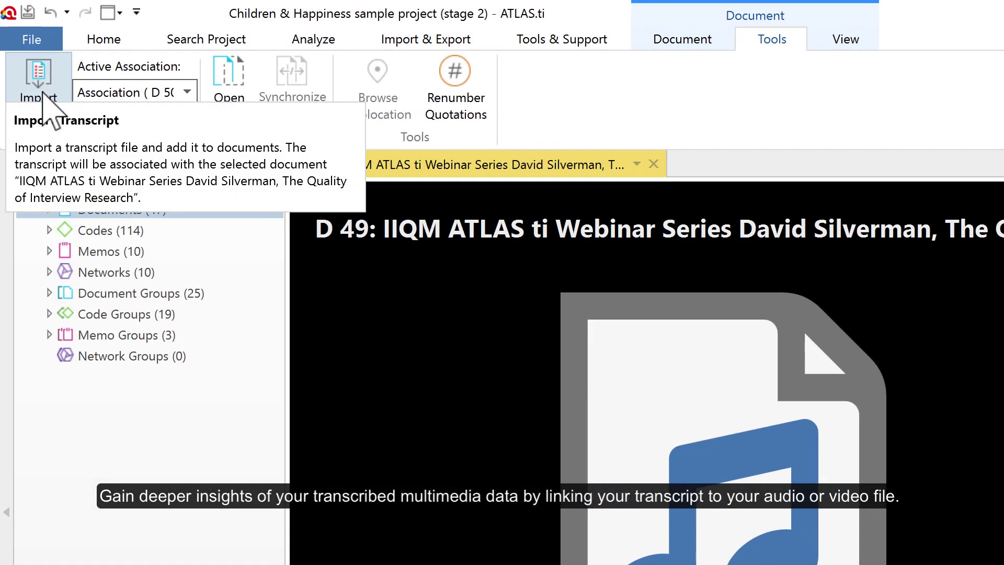
# Open the Demo Transcript beside the webinar audio, widen the waveform pane, enable Synchronize, and play
pyautogui.click(230, 91)
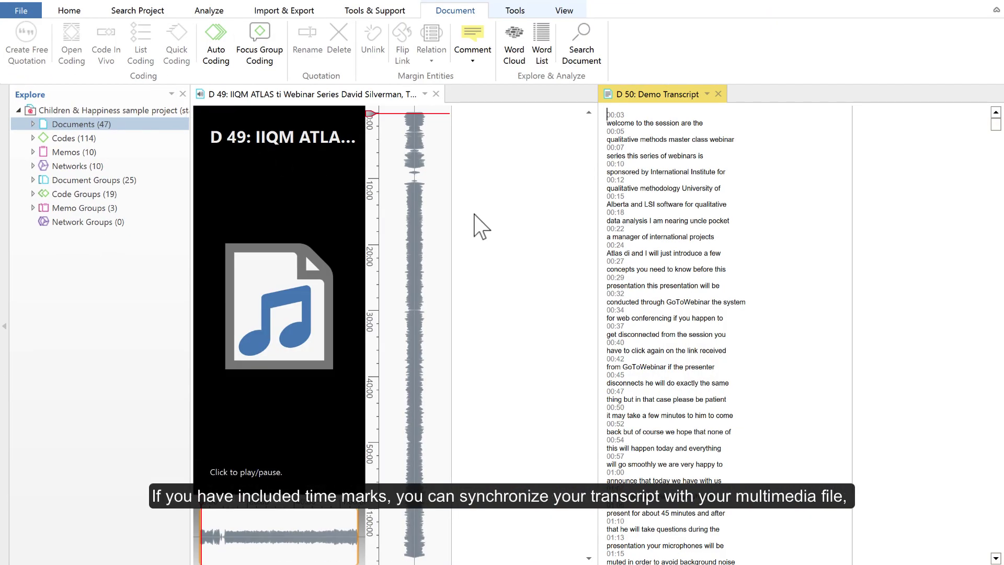
pyautogui.moveTo(613, 222); pyautogui.dragTo(683, 227)
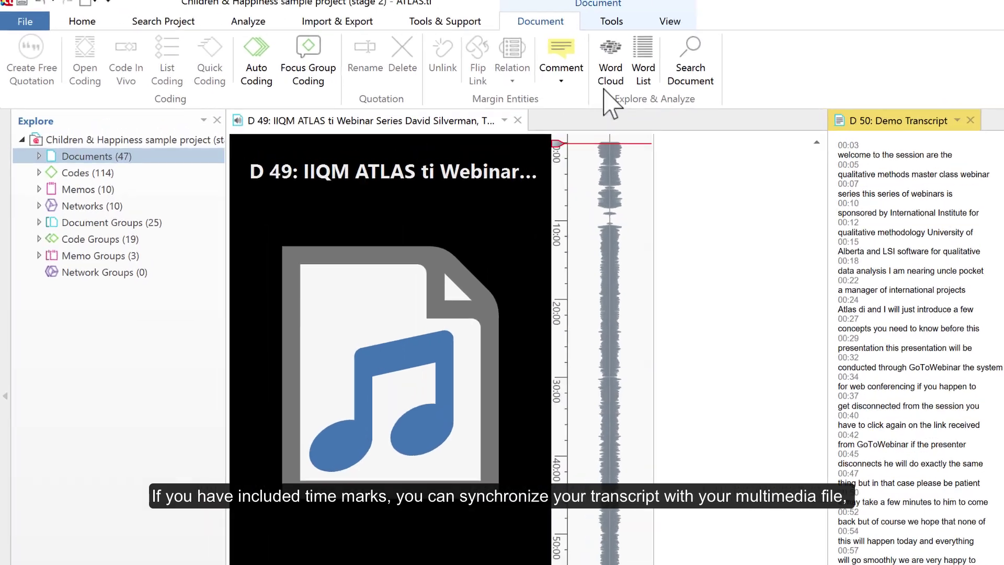
pyautogui.click(611, 21)
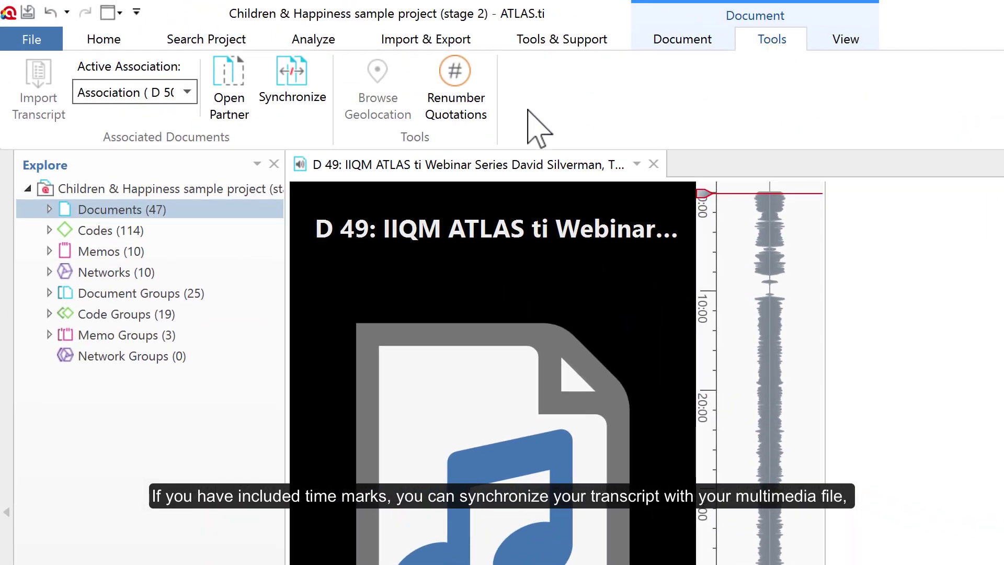
pyautogui.click(291, 100)
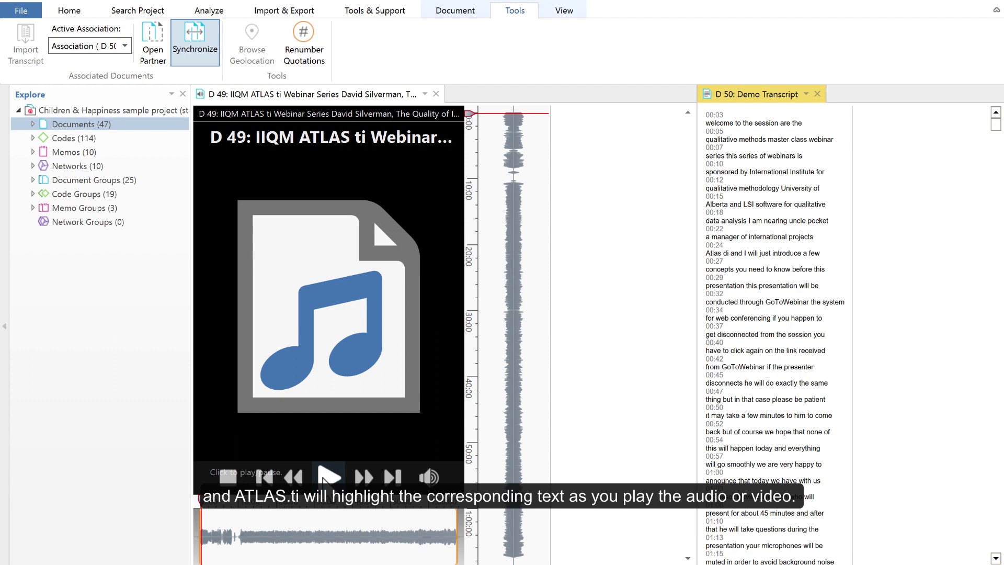
pyautogui.click(324, 478)
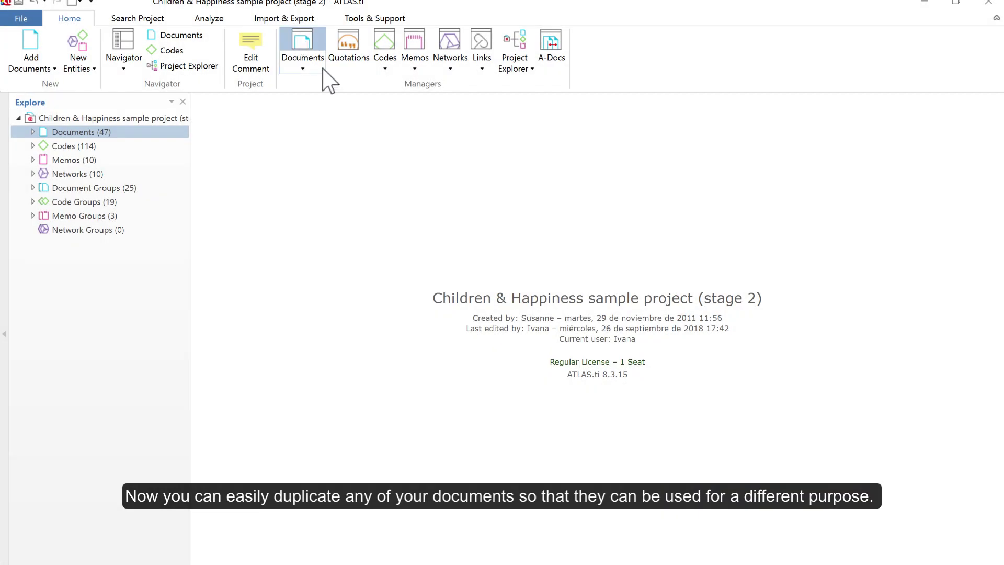
# Duplicate the Powdthavee document D 1 from the Document Manager and open the new copy D 51
pyautogui.click(323, 69)
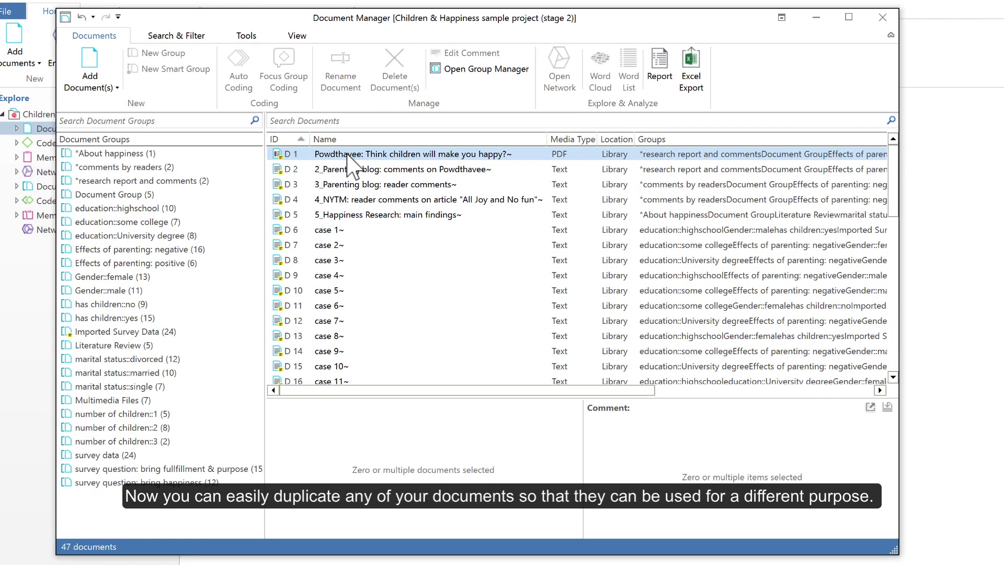
pyautogui.click(348, 154)
pyautogui.click(246, 35)
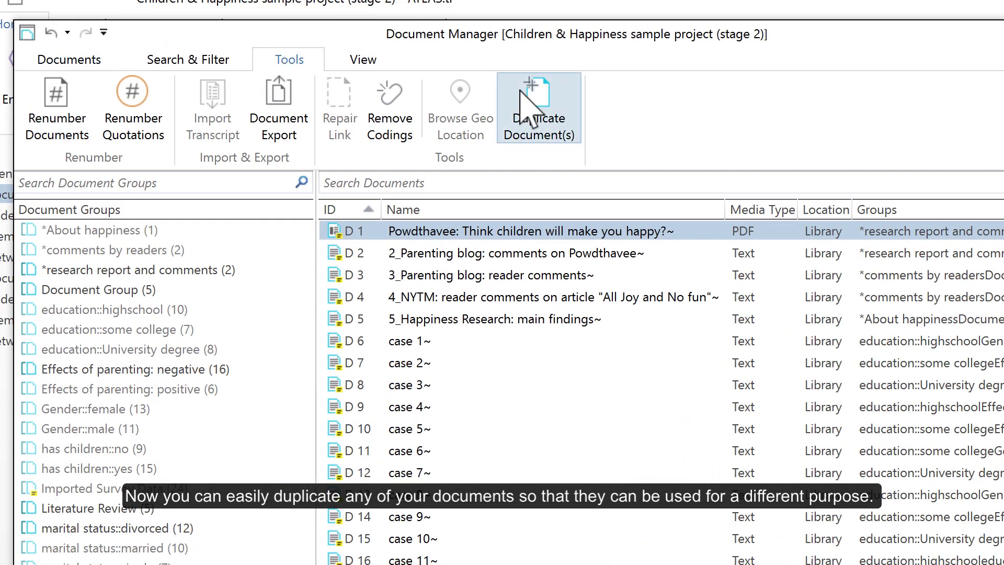
pyautogui.click(560, 106)
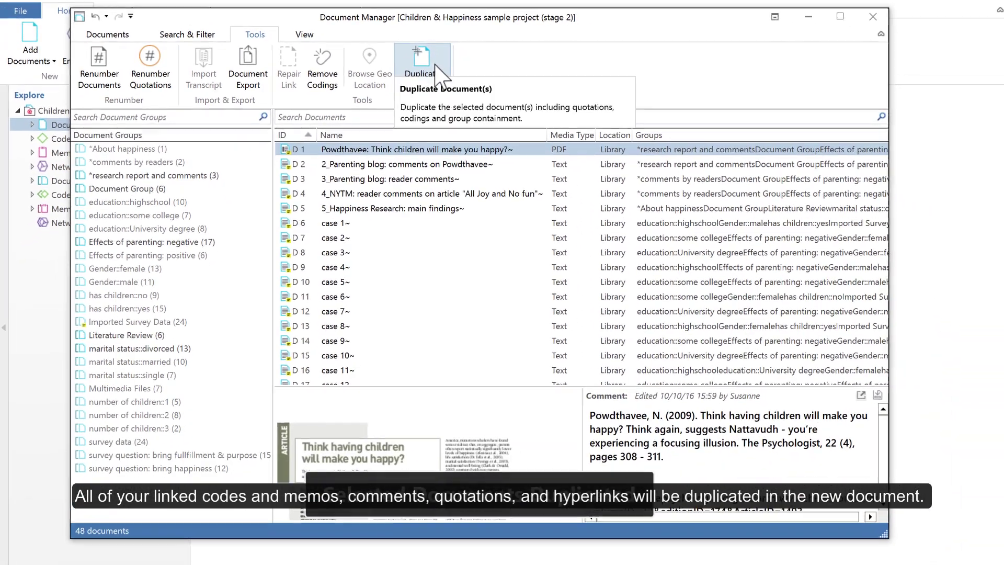
pyautogui.scroll(-10, 821, 209)
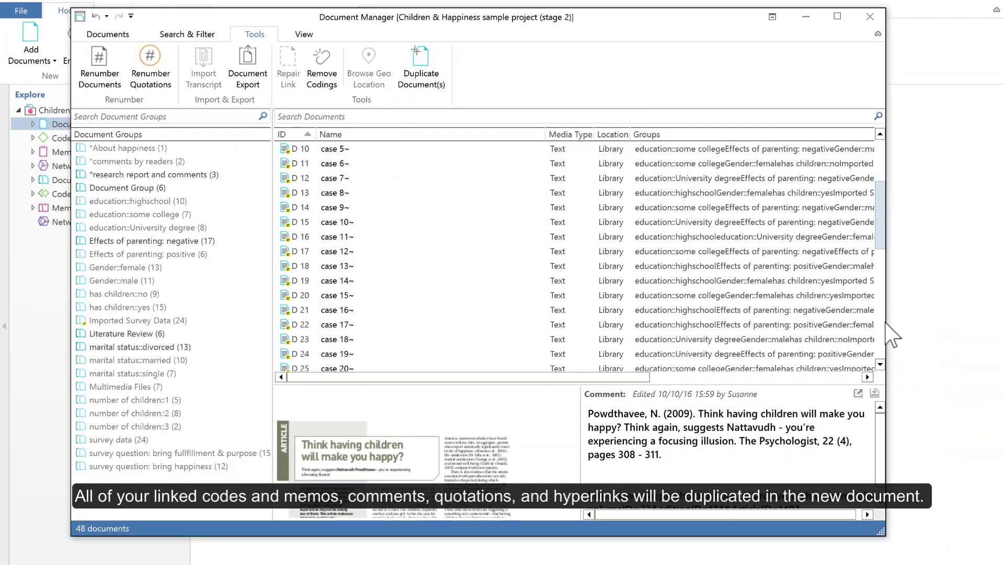
pyautogui.click(471, 377)
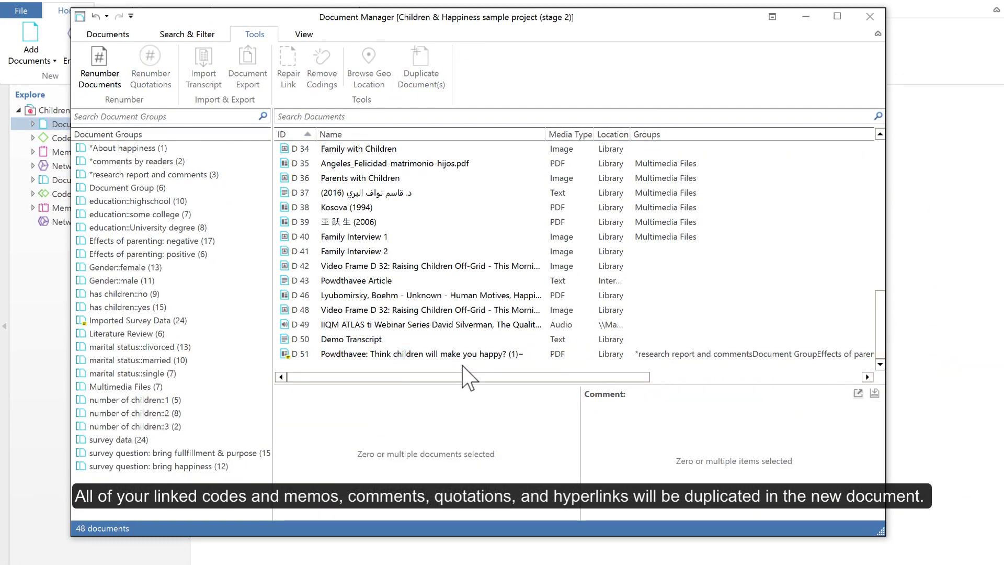
pyautogui.doubleClick(447, 354)
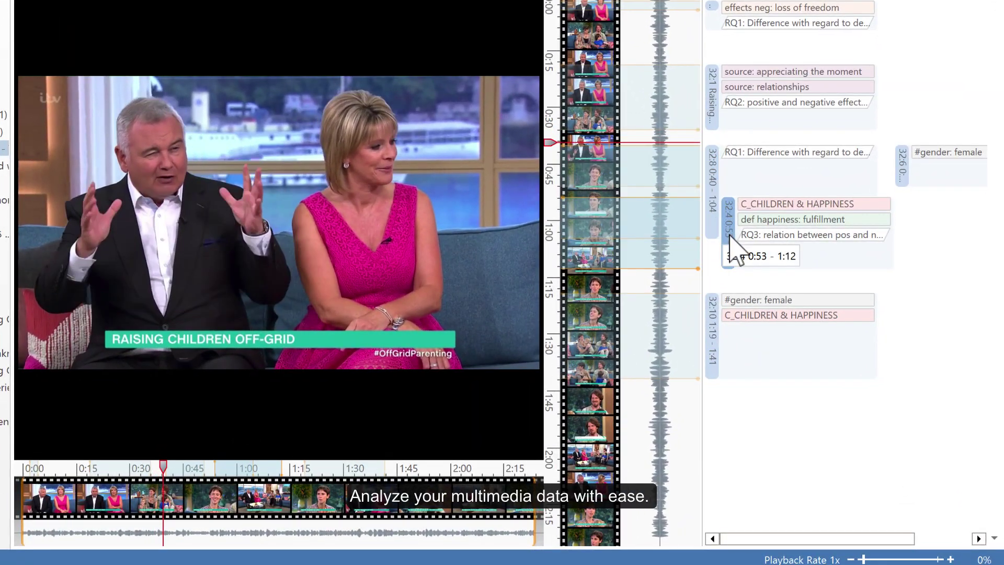
# Select quotation 32:4, play from its 0:53 start, then select quotation 32:1
pyautogui.click(756, 279)
pyautogui.click(732, 253)
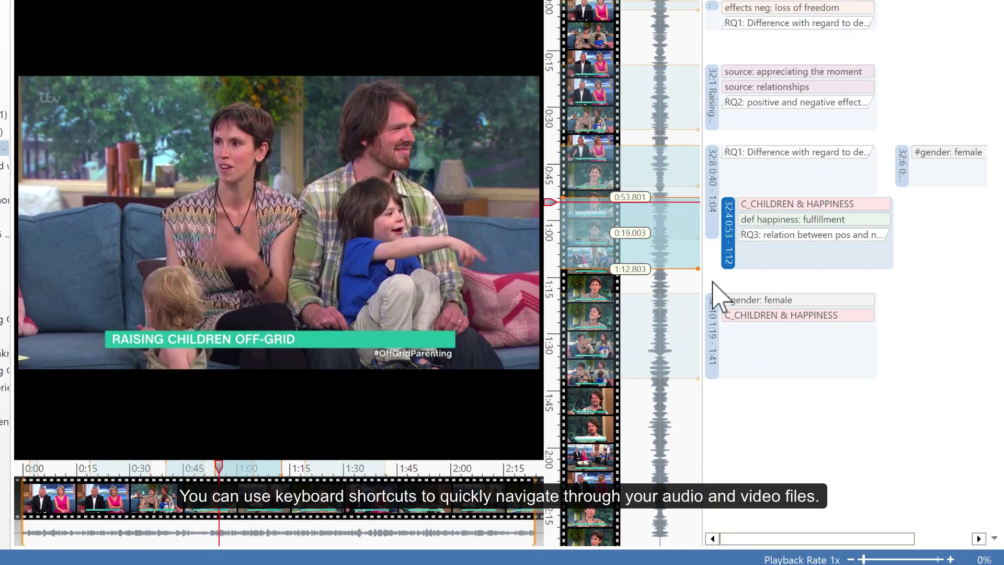
pyautogui.click(715, 122)
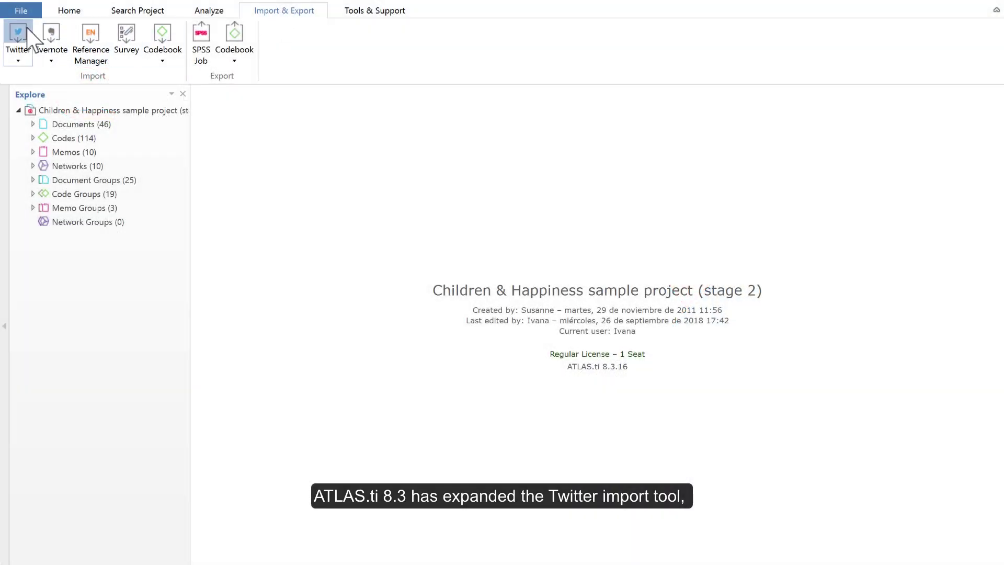
# Import up to 1000 tweets matching #happiness through the Twitter import
pyautogui.click(19, 41)
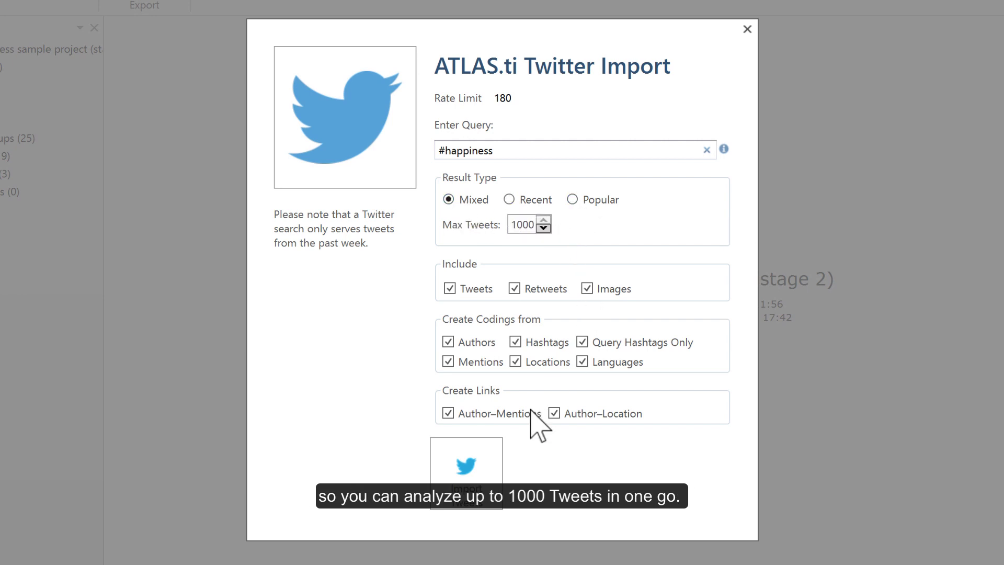
pyautogui.click(488, 469)
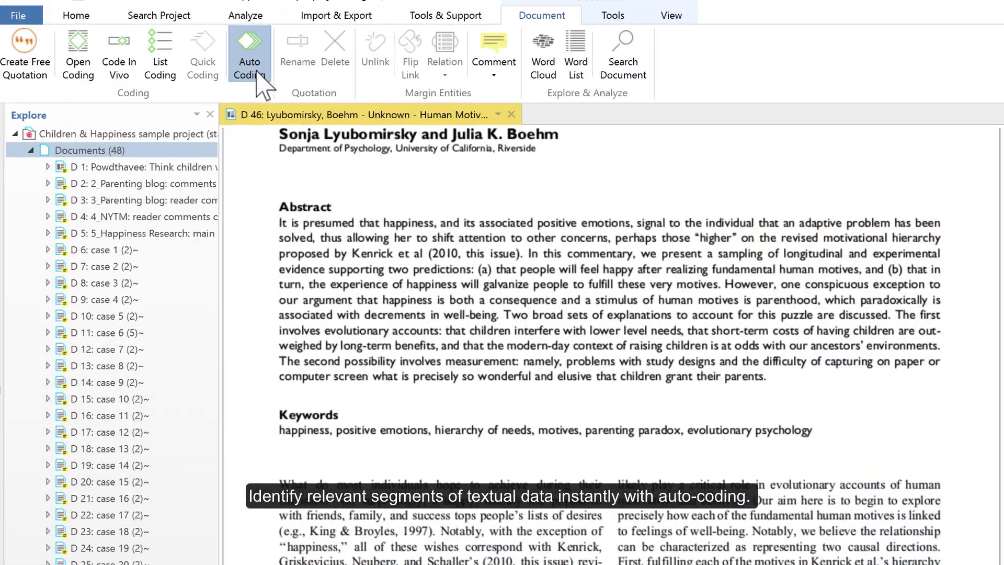
# Start auto-coding the article using the saved search term 'parenthood'
pyautogui.click(242, 63)
pyautogui.click(563, 121)
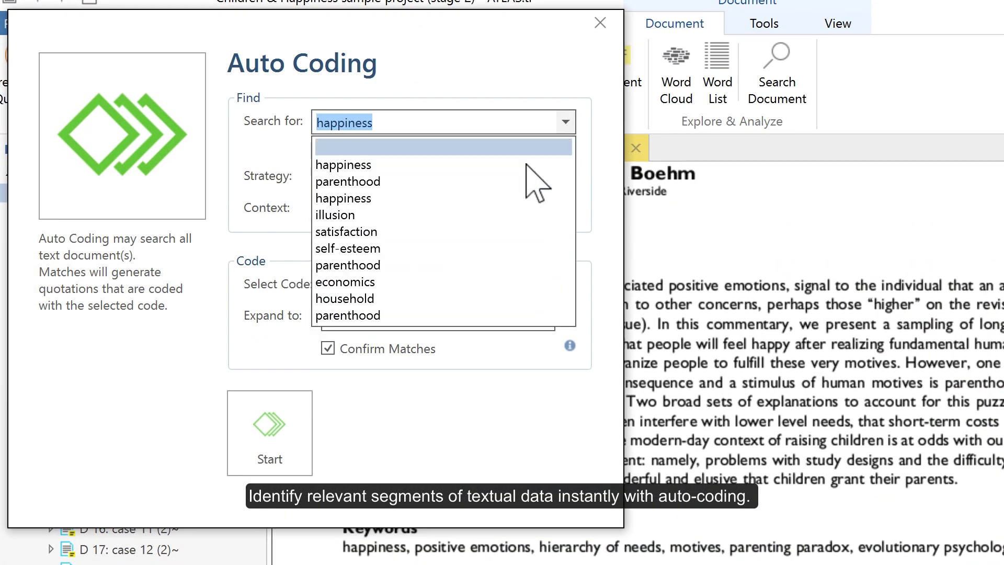
pyautogui.click(523, 182)
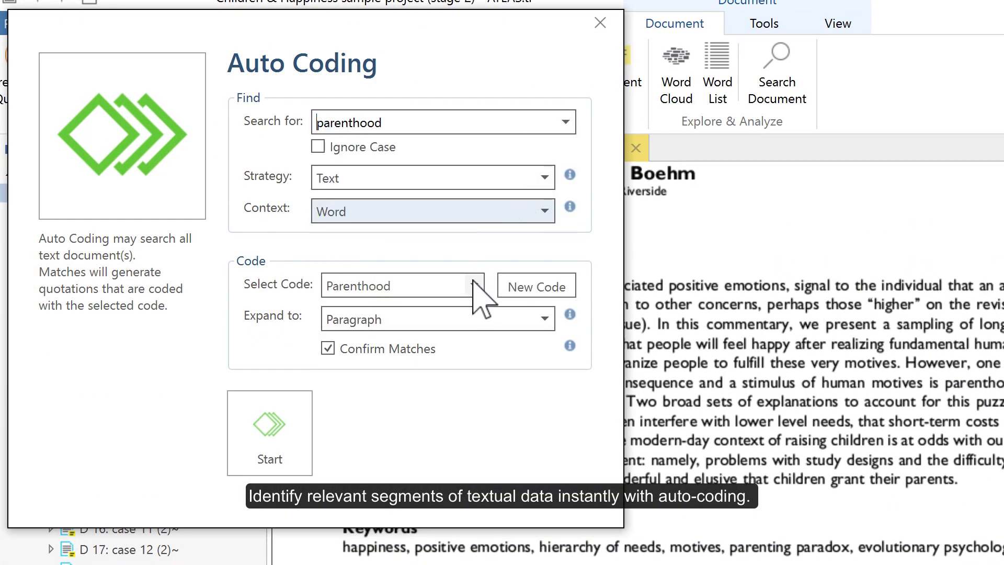
pyautogui.click(274, 430)
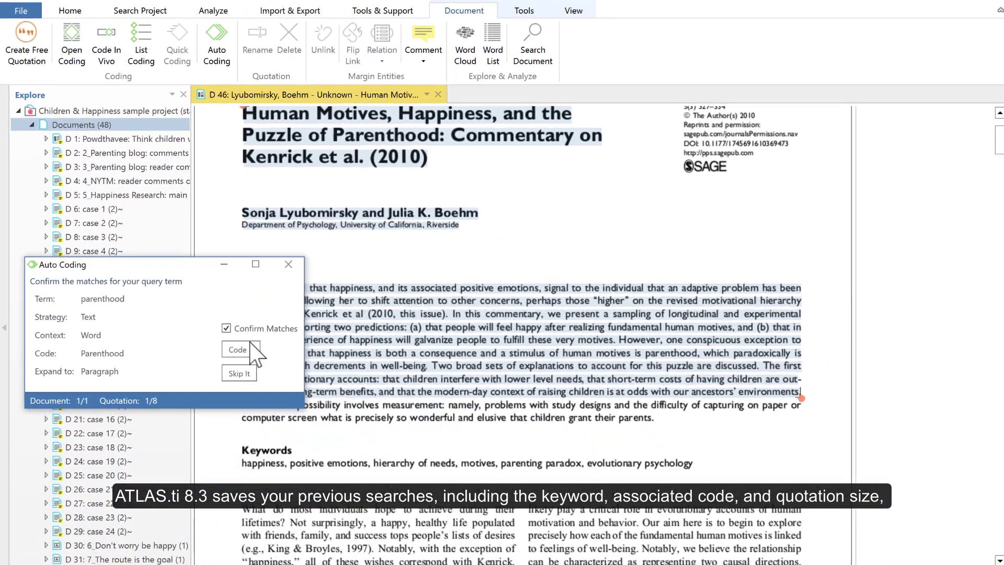
# Code three matches with Parenthood, skip one, then stop reviewing
pyautogui.click(242, 372)
pyautogui.click(241, 348)
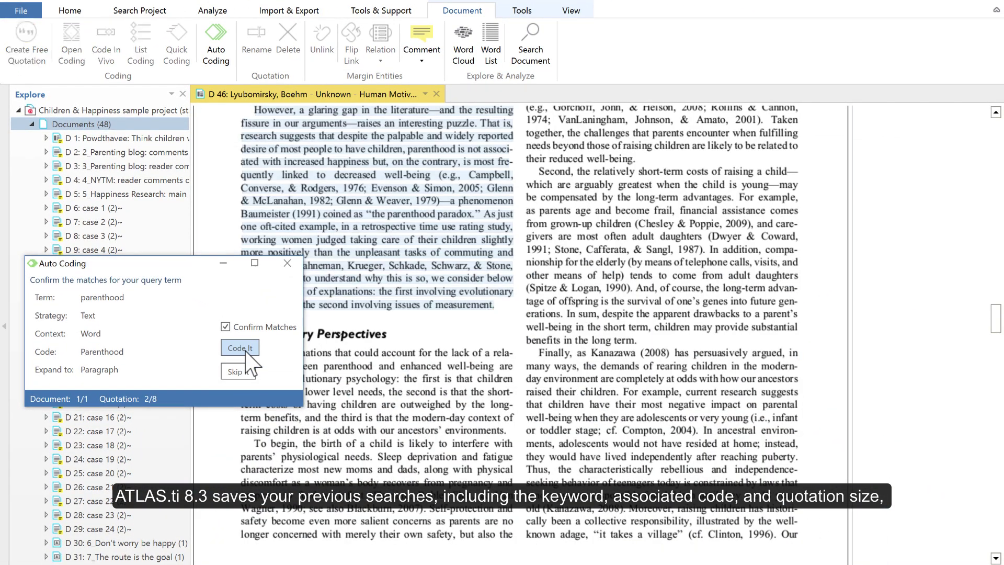
pyautogui.click(242, 371)
pyautogui.click(243, 350)
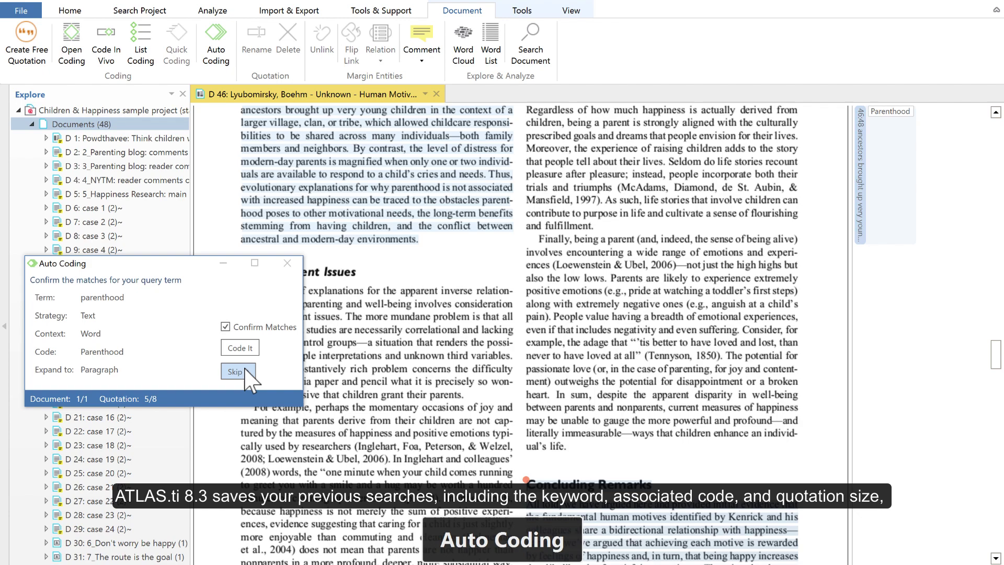
pyautogui.click(249, 349)
pyautogui.click(287, 263)
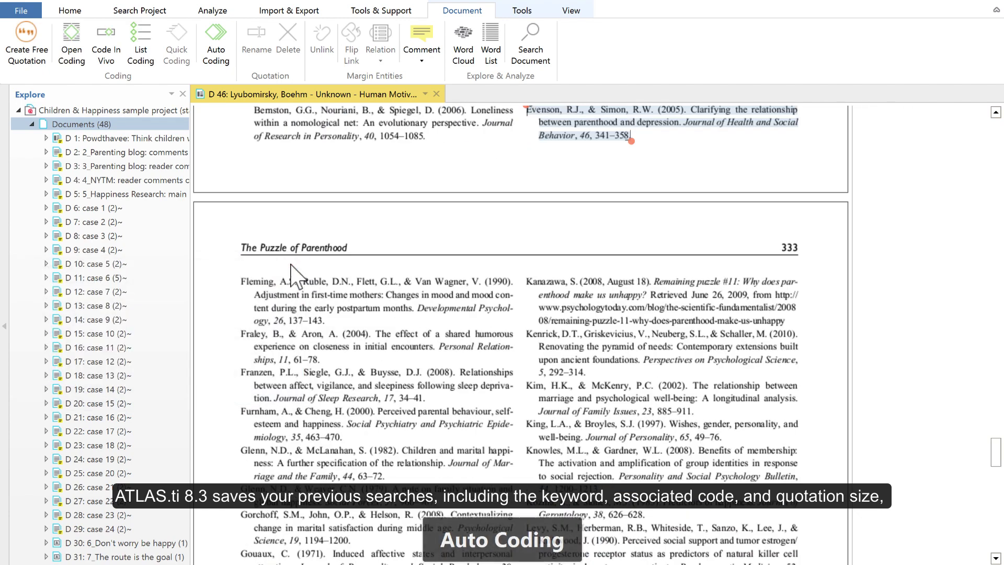
# Reopen Auto Coding with the saved 'parenthood' search and its settings
pyautogui.click(216, 47)
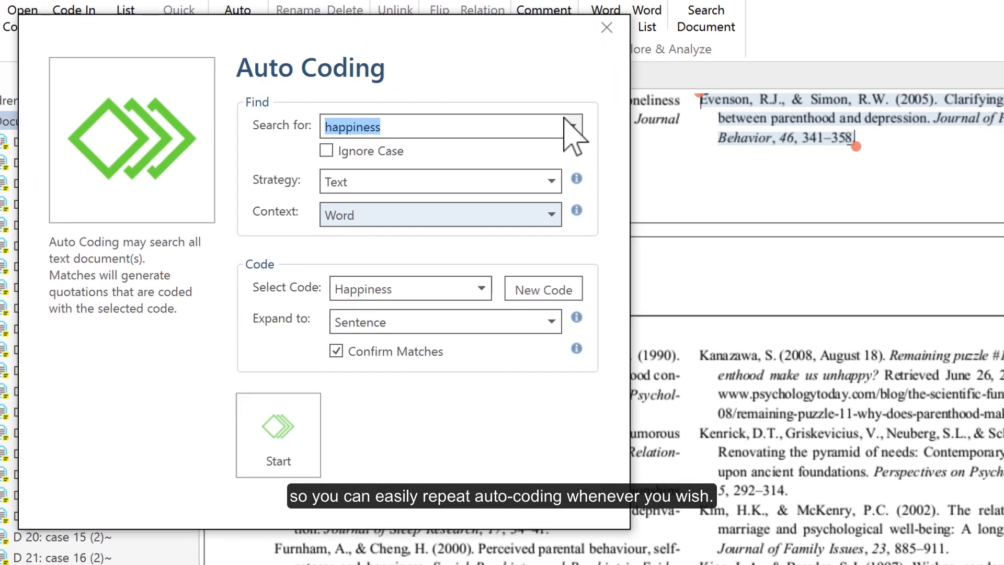
pyautogui.click(564, 120)
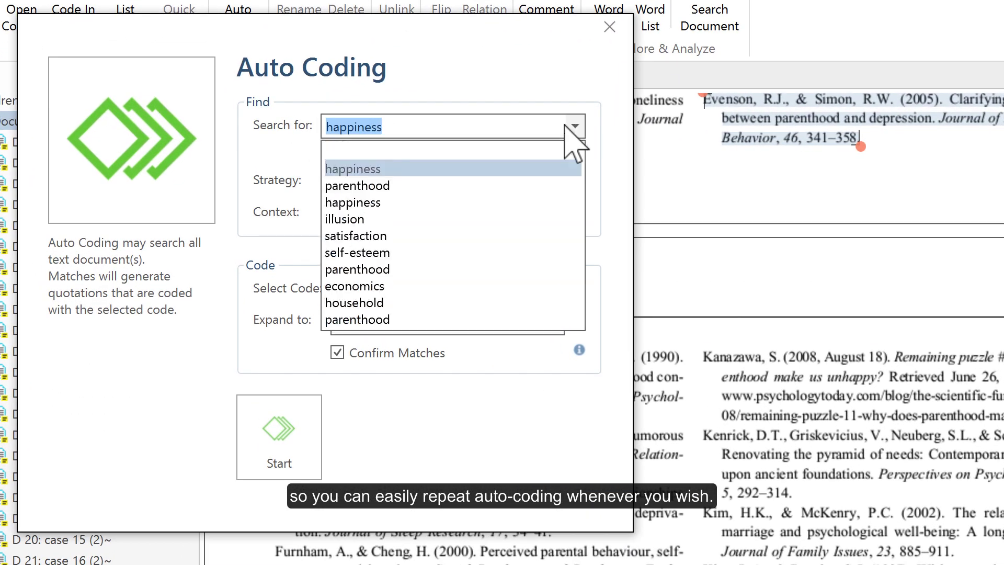
pyautogui.click(372, 187)
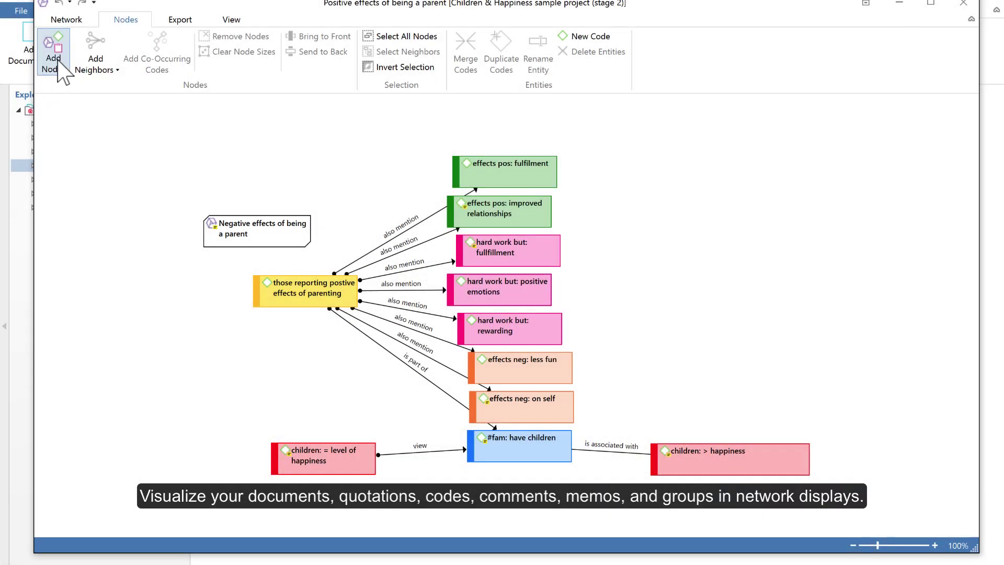
# Add two codes, including children: < happiness, to the network
pyautogui.click(58, 61)
pyautogui.moveTo(249, 157); pyautogui.dragTo(255, 195)
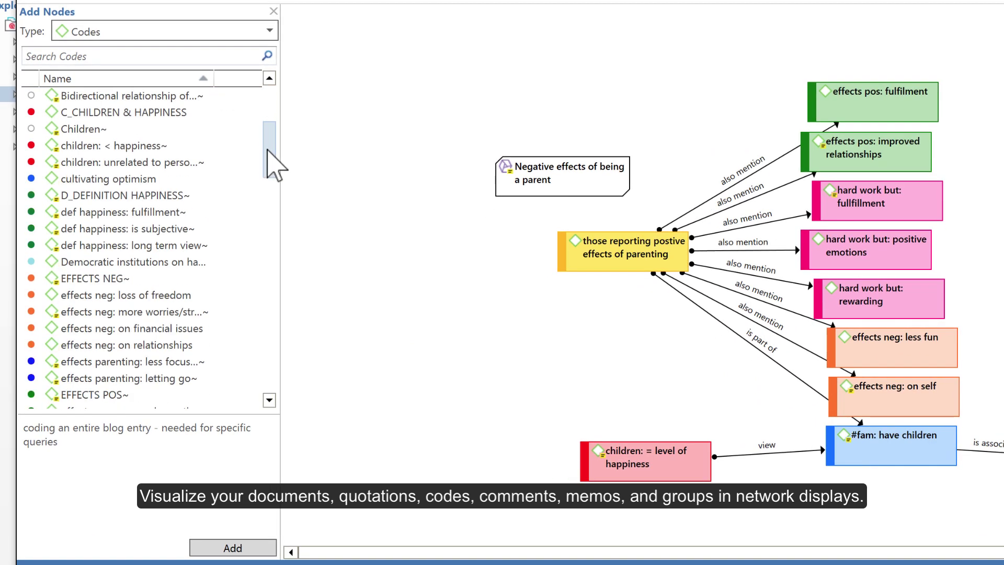
pyautogui.click(126, 163)
pyautogui.keyDown('ctrl'); pyautogui.click(108, 147); pyautogui.keyUp('ctrl')
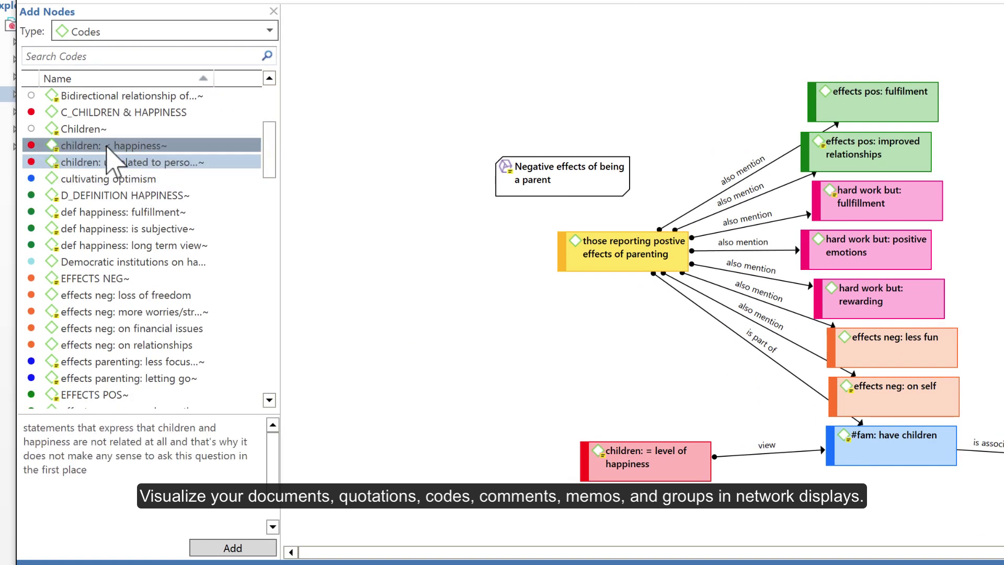
pyautogui.click(224, 547)
# Add the RQ2 memo node to the network and re-arrange the layout automatically
pyautogui.click(270, 30)
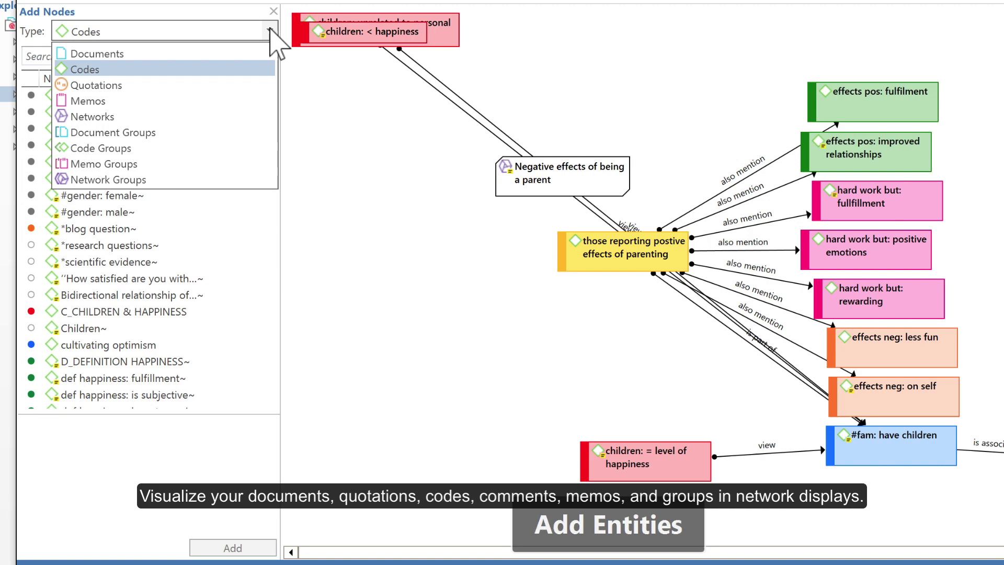
pyautogui.click(105, 101)
pyautogui.click(96, 192)
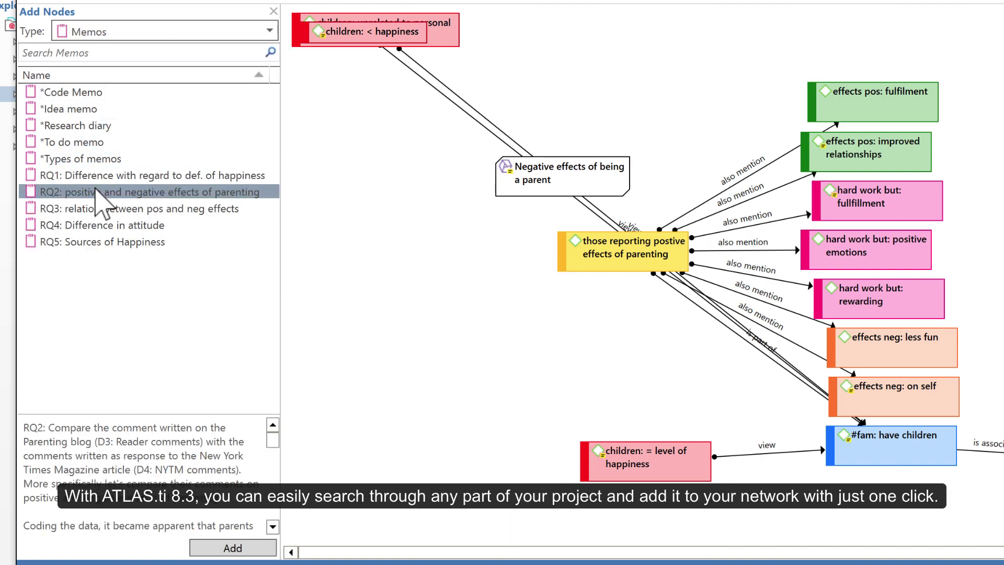
pyautogui.click(232, 547)
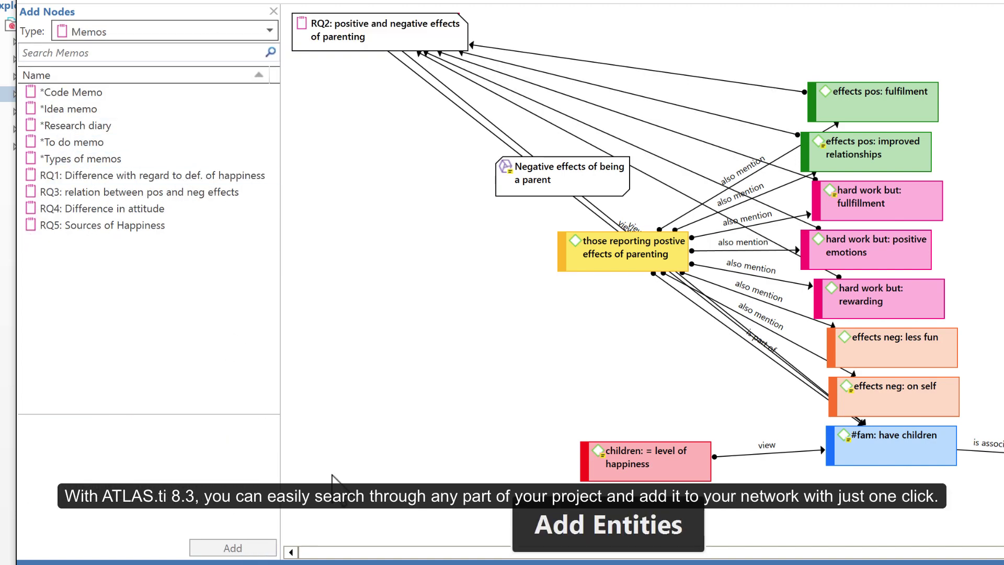
pyautogui.moveTo(387, 24); pyautogui.dragTo(367, 348)
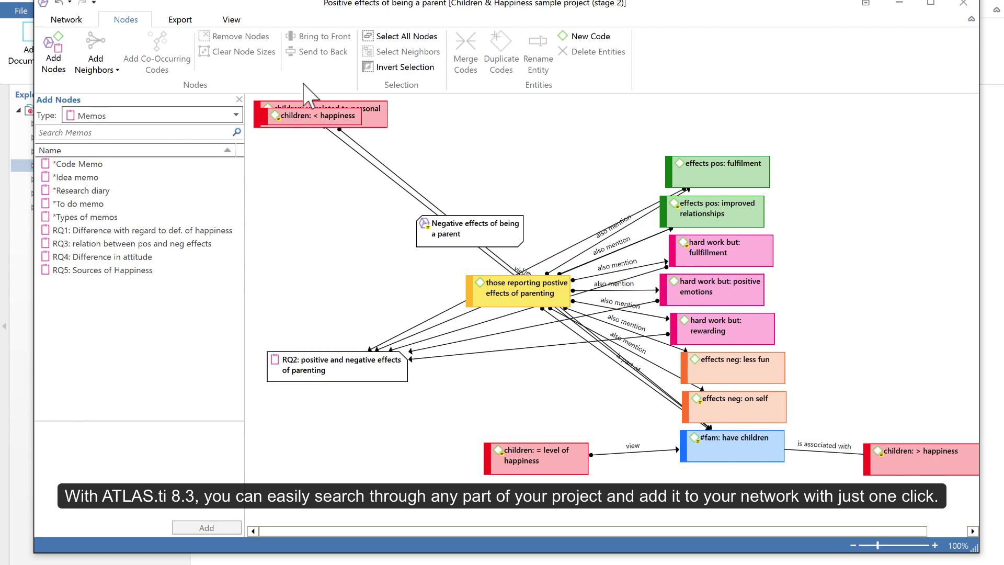
pyautogui.click(66, 19)
pyautogui.click(521, 53)
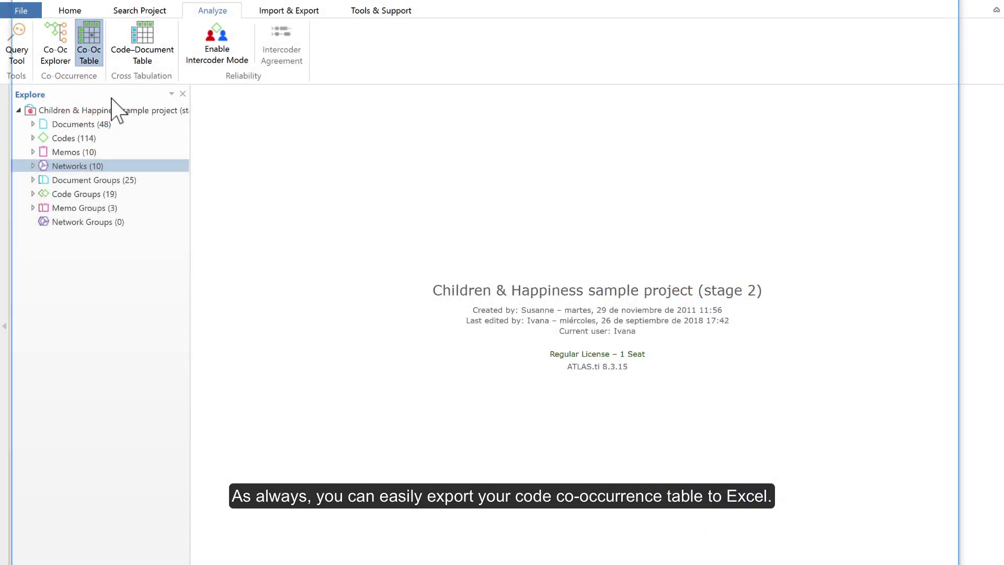
# Check the four effects pos codes as rows and the effects neg codes as columns
pyautogui.moveTo(107, 145); pyautogui.dragTo(107, 189)
pyautogui.press('space')
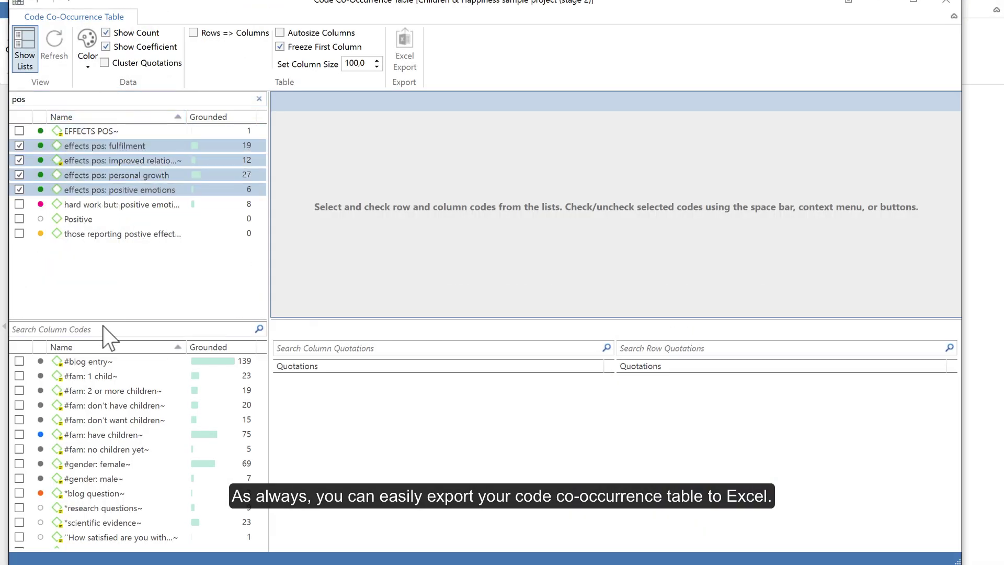
pyautogui.write('neg')
pyautogui.moveTo(102, 376); pyautogui.dragTo(85, 448)
pyautogui.press('space')
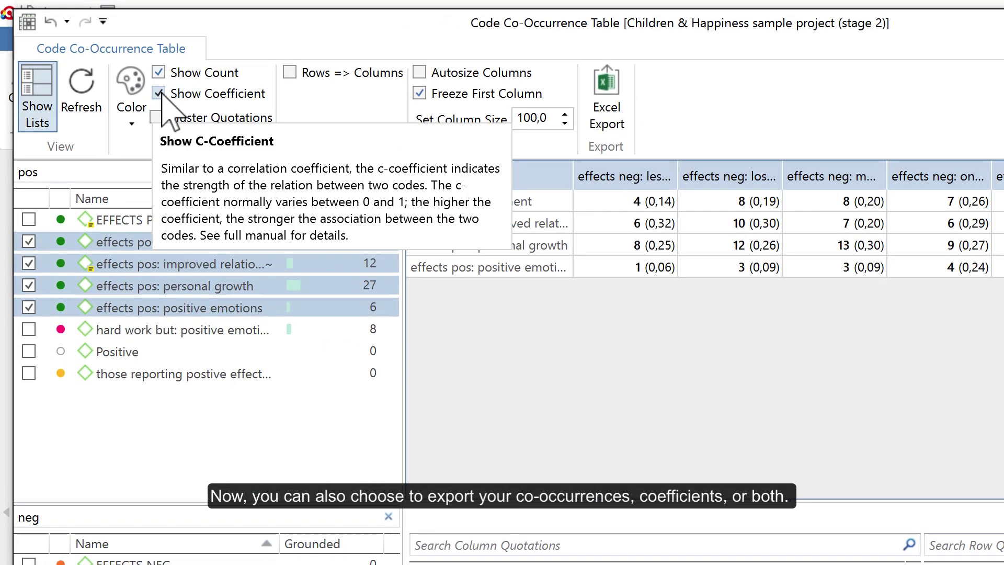
# Show counts with coefficients, autosize columns, transpose rows and columns, and export to Excel
pyautogui.click(145, 80)
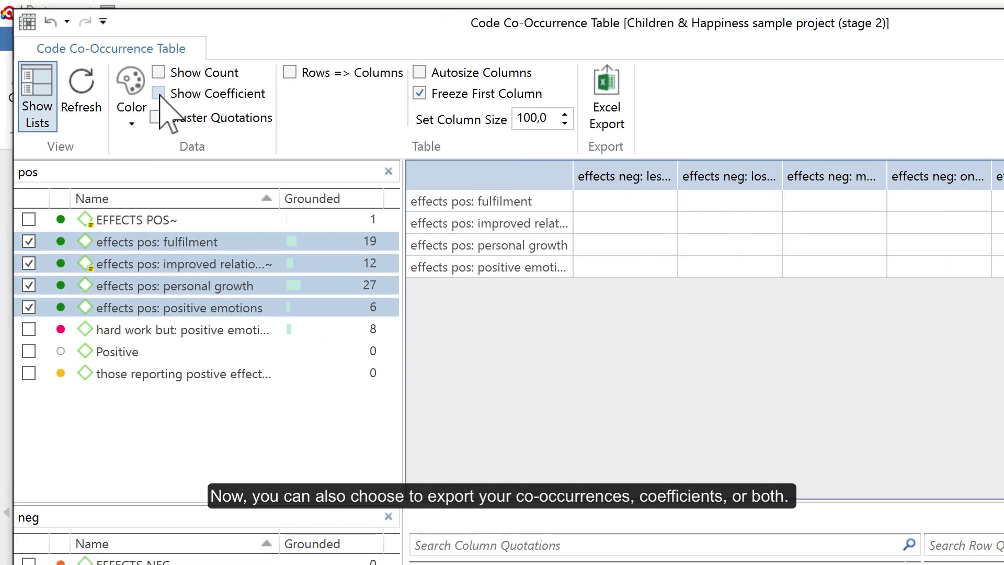
pyautogui.click(158, 94)
pyautogui.click(158, 73)
pyautogui.click(420, 72)
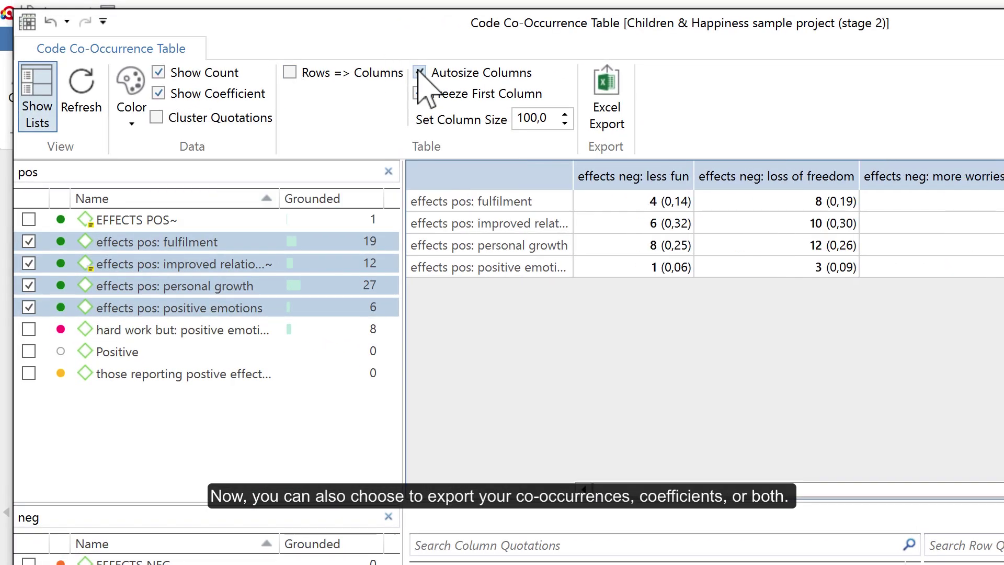
pyautogui.click(290, 73)
pyautogui.click(625, 118)
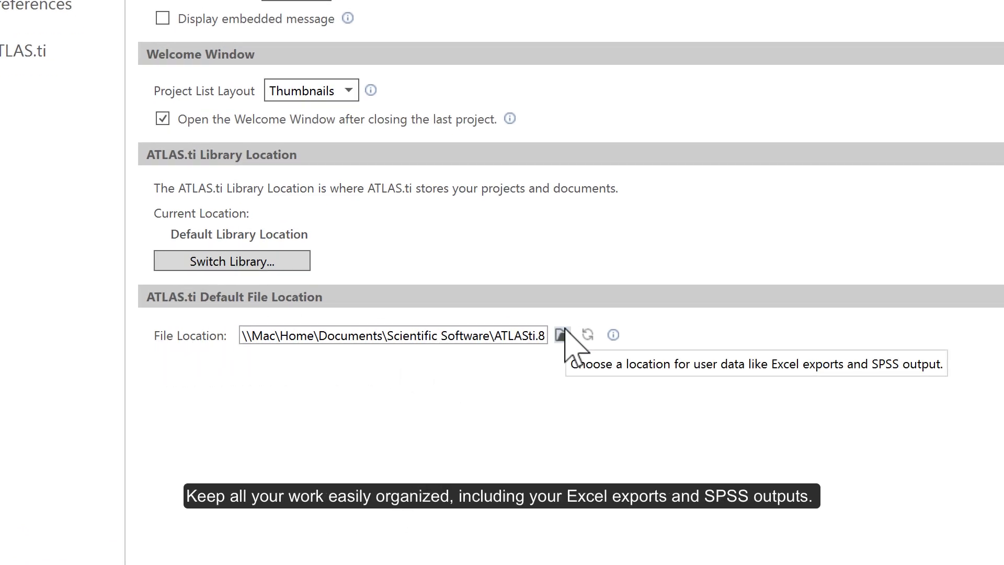
# Review the ATLAS.ti Default File Location field in the General preferences
pyautogui.moveTo(613, 335)
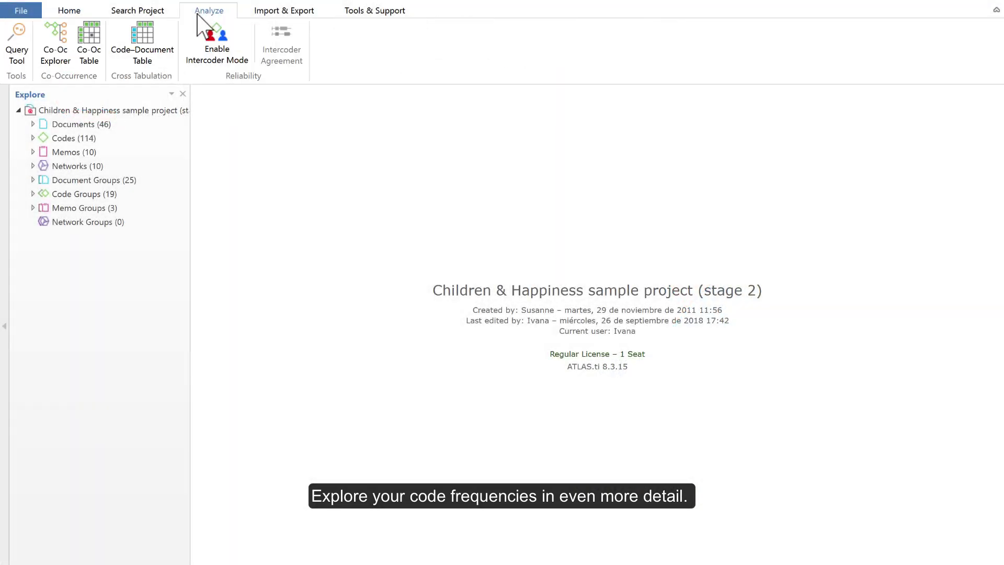
# Check the ten reasons for hc codes against the Gender::female and Gender::male groups
pyautogui.click(159, 41)
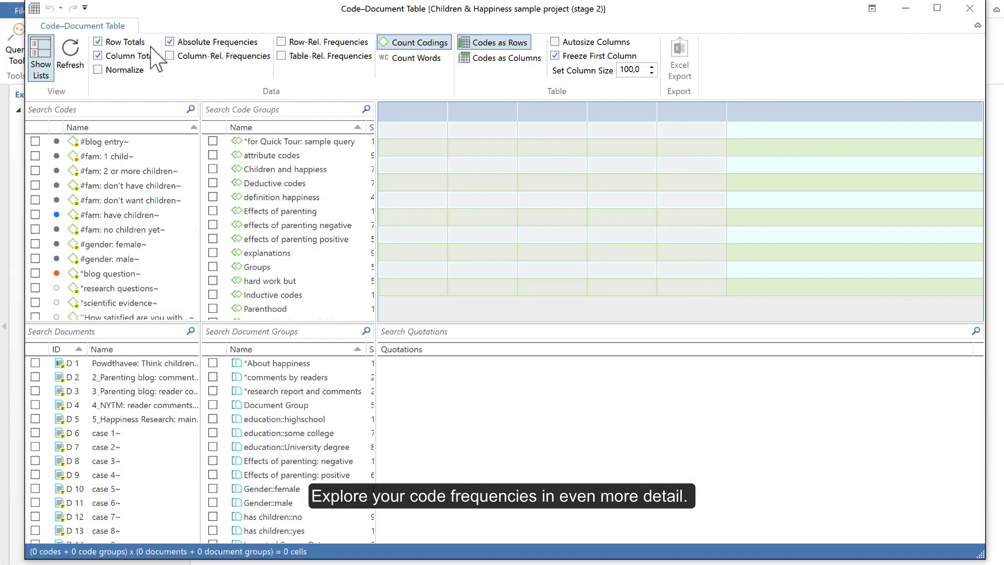
pyautogui.write('reasons')
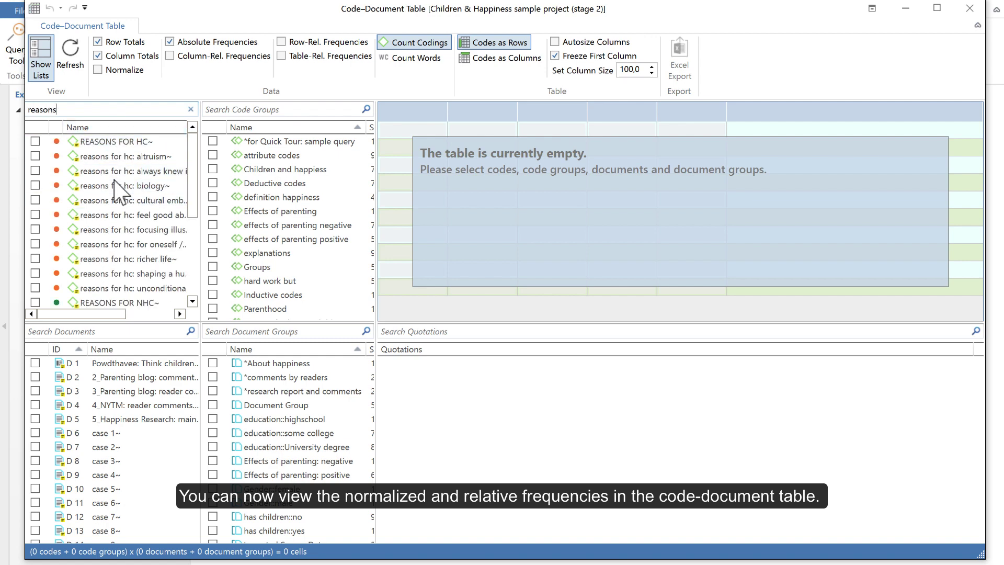
pyautogui.keyDown('shift'); pyautogui.click(130, 288); pyautogui.keyUp('shift')
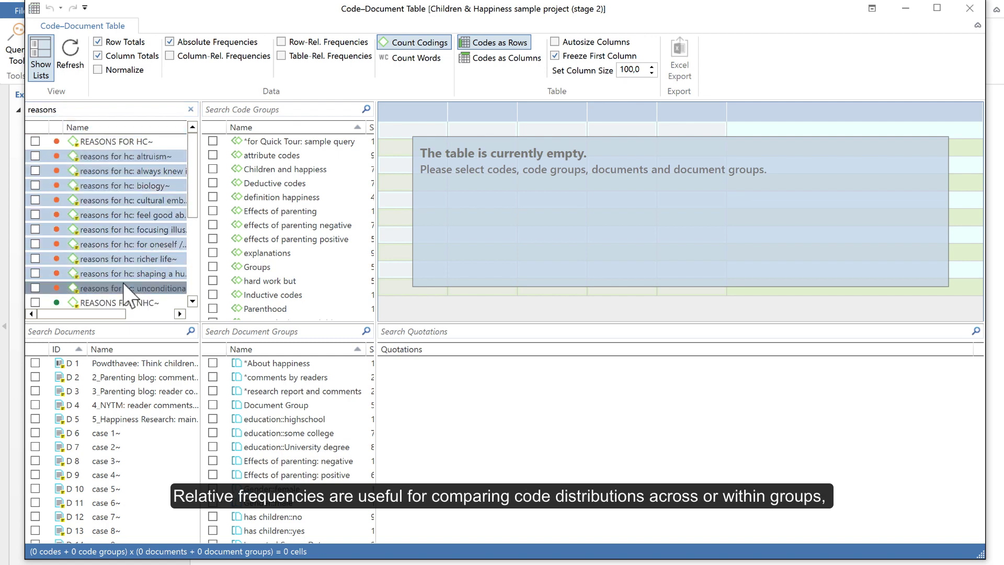
pyautogui.click(213, 489)
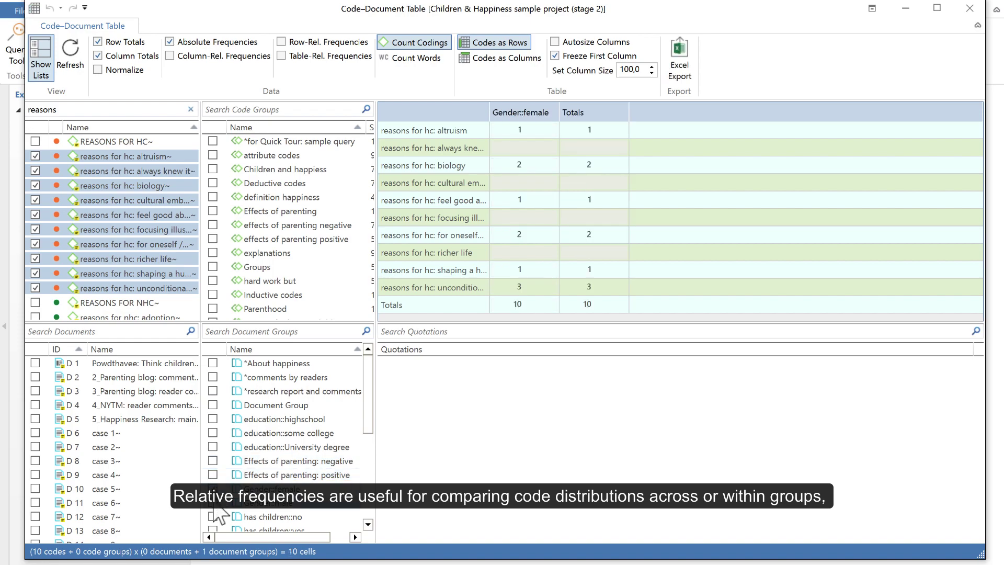
pyautogui.click(213, 503)
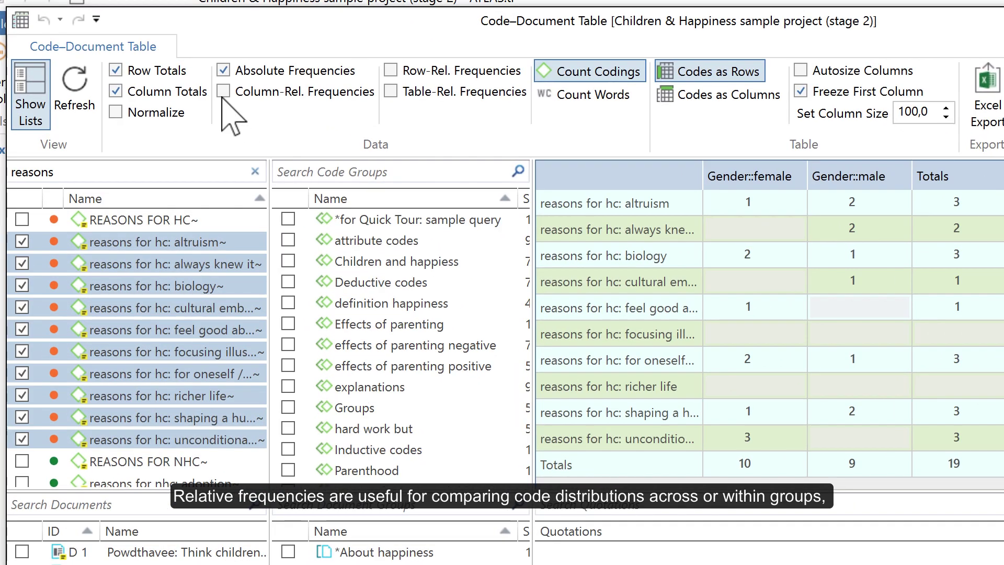
# Add column- and row-relative frequencies, autosize the code column, and list two cells' quotations
pyautogui.click(170, 55)
pyautogui.click(391, 72)
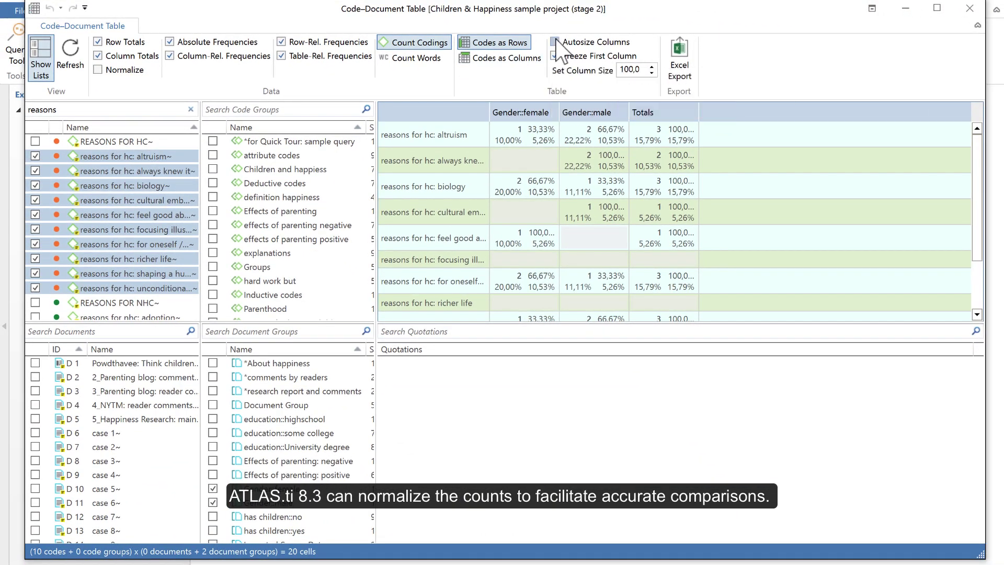
pyautogui.click(554, 42)
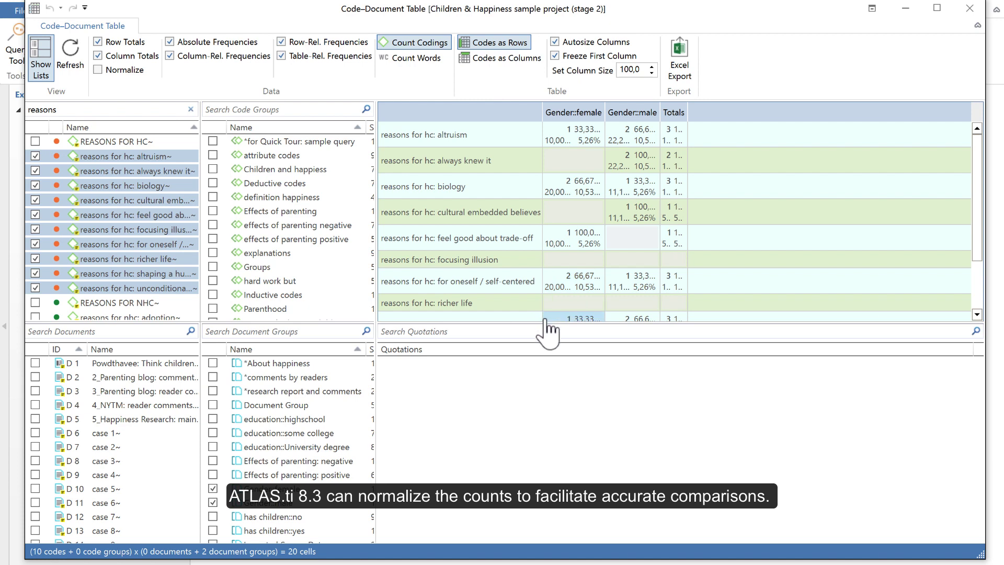
pyautogui.moveTo(545, 322); pyautogui.dragTo(548, 442)
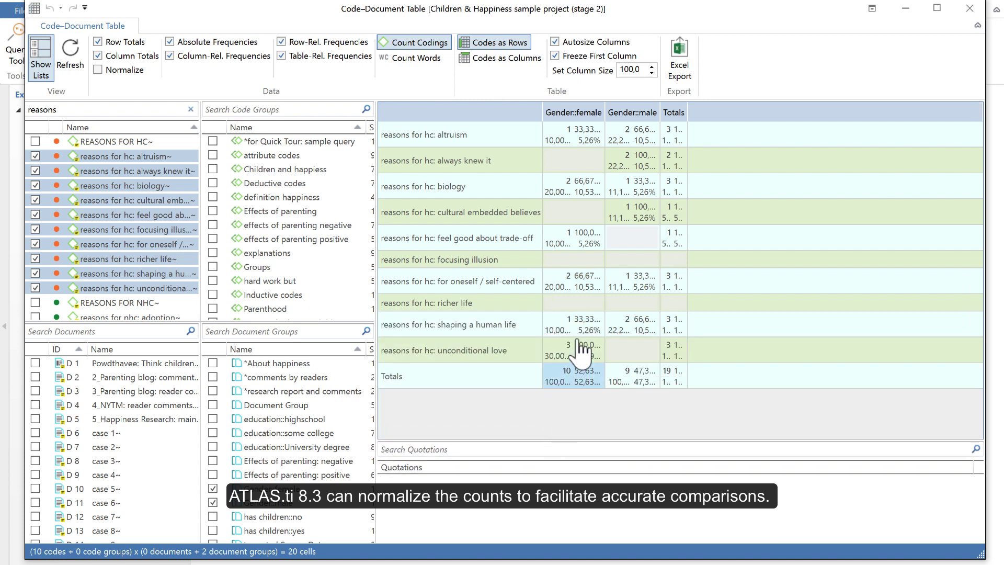
pyautogui.click(571, 288)
pyautogui.click(634, 217)
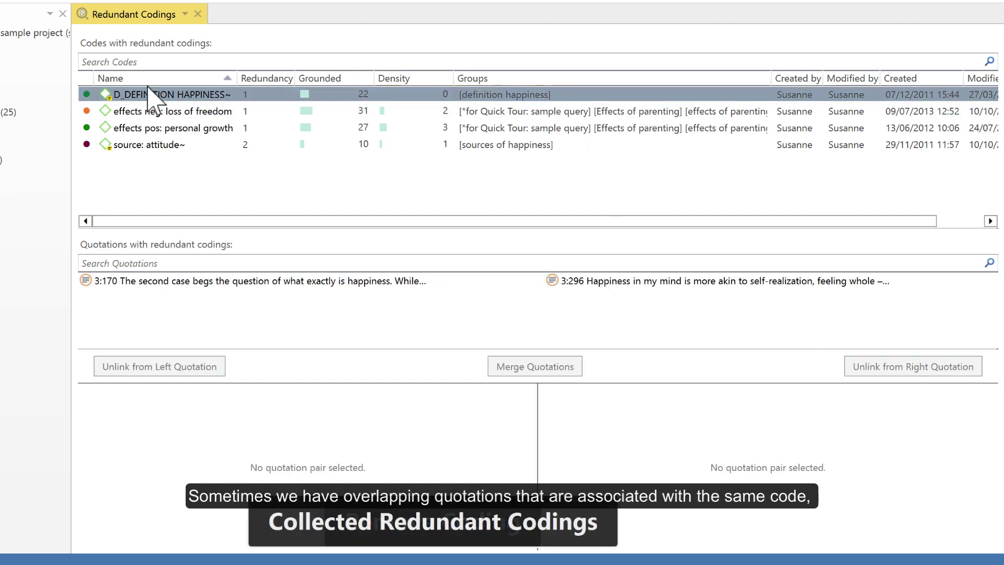
# Merge quotation 3:170 into 3:296 and unlink the redundant code from 3:315
pyautogui.click(282, 283)
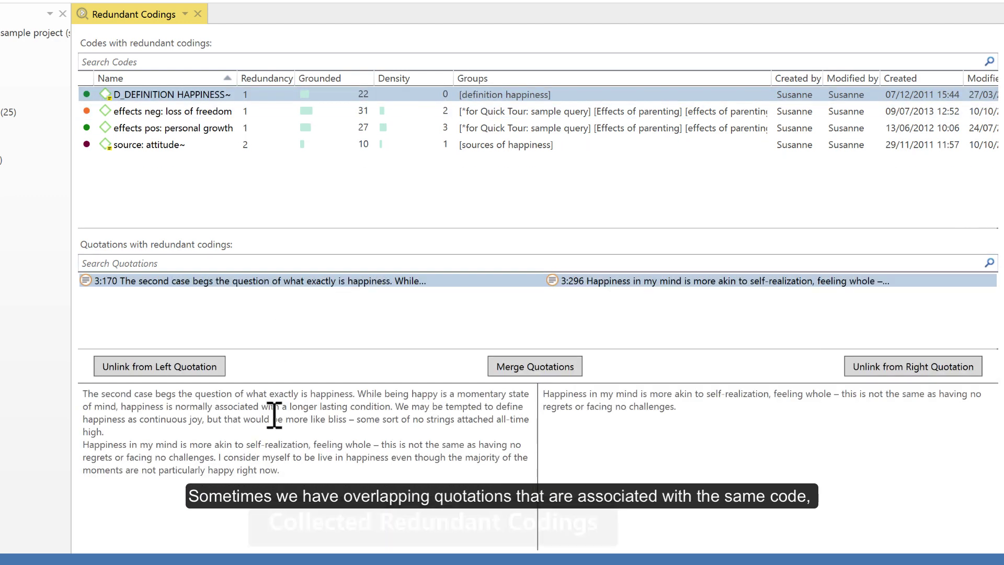
pyautogui.click(532, 372)
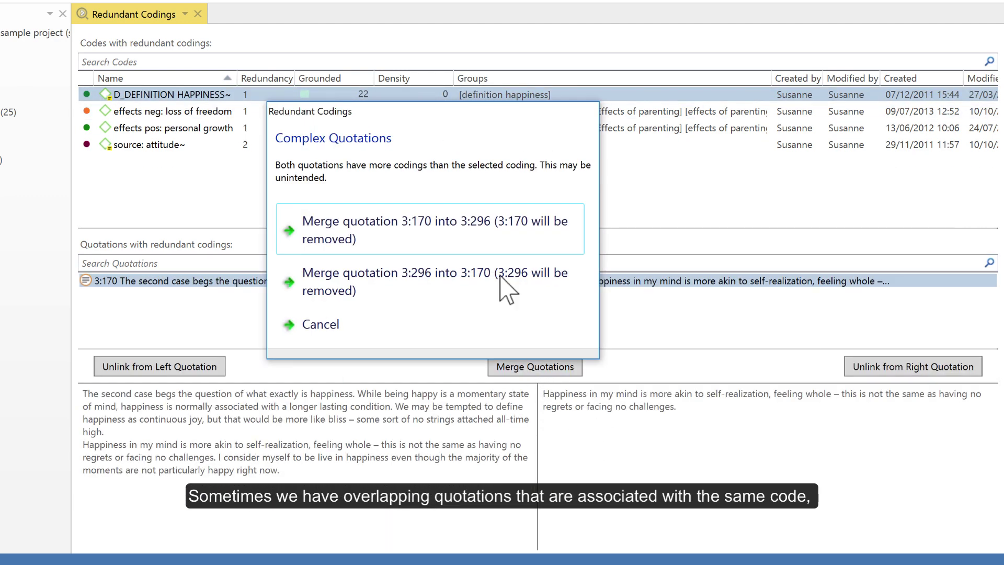
pyautogui.click(468, 233)
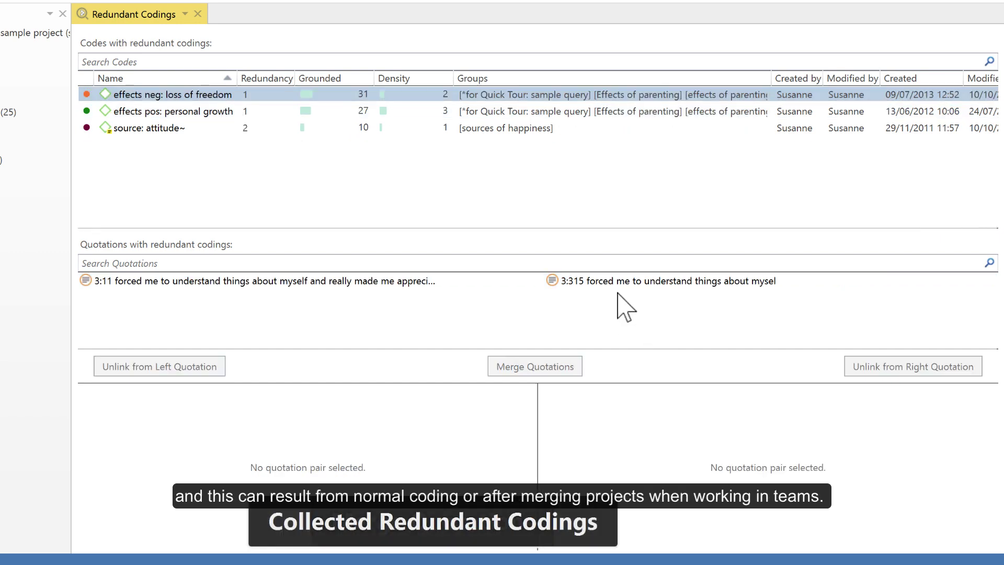
pyautogui.click(620, 283)
pyautogui.click(862, 370)
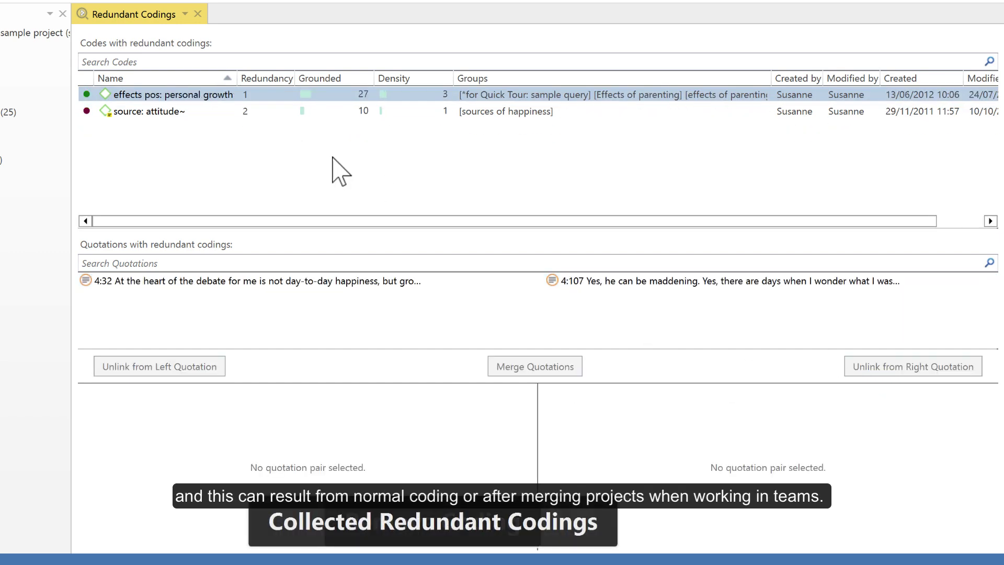
# Merge 4:107 into 4:32, unlink and delete 4:113, and unlink the code from 5:2
pyautogui.click(387, 282)
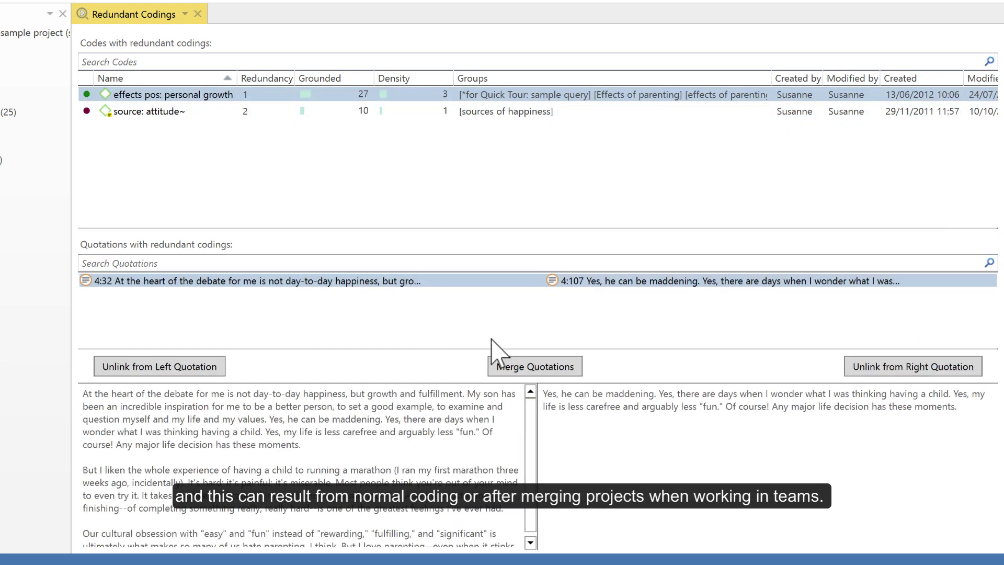
pyautogui.click(510, 369)
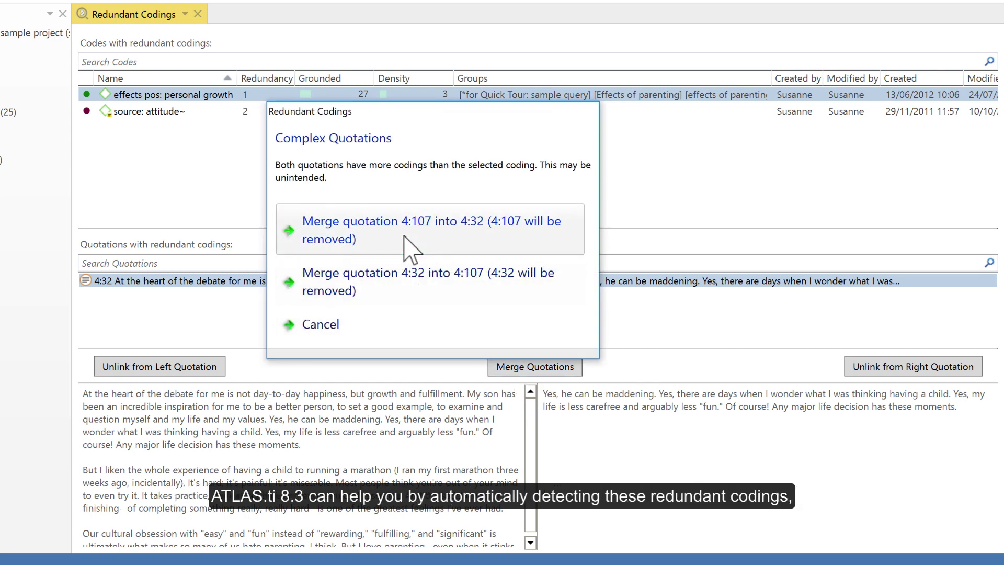
pyautogui.click(418, 230)
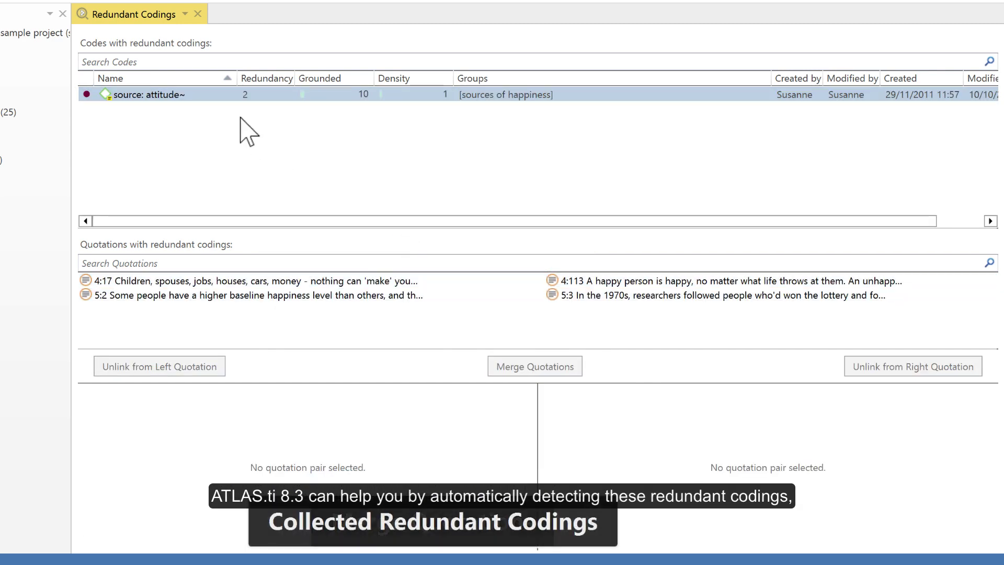
pyautogui.click(252, 281)
pyautogui.click(851, 368)
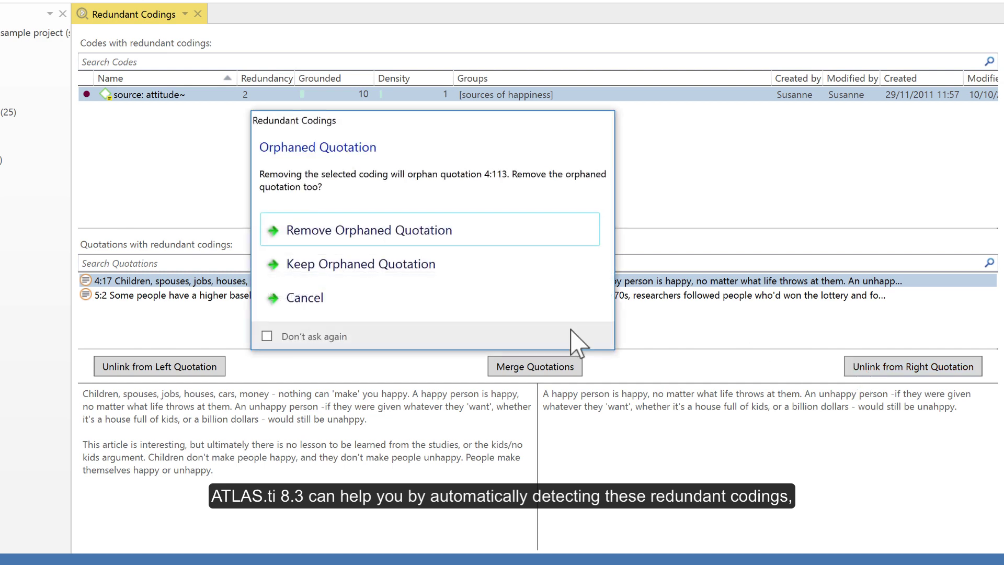
pyautogui.click(360, 234)
pyautogui.click(301, 281)
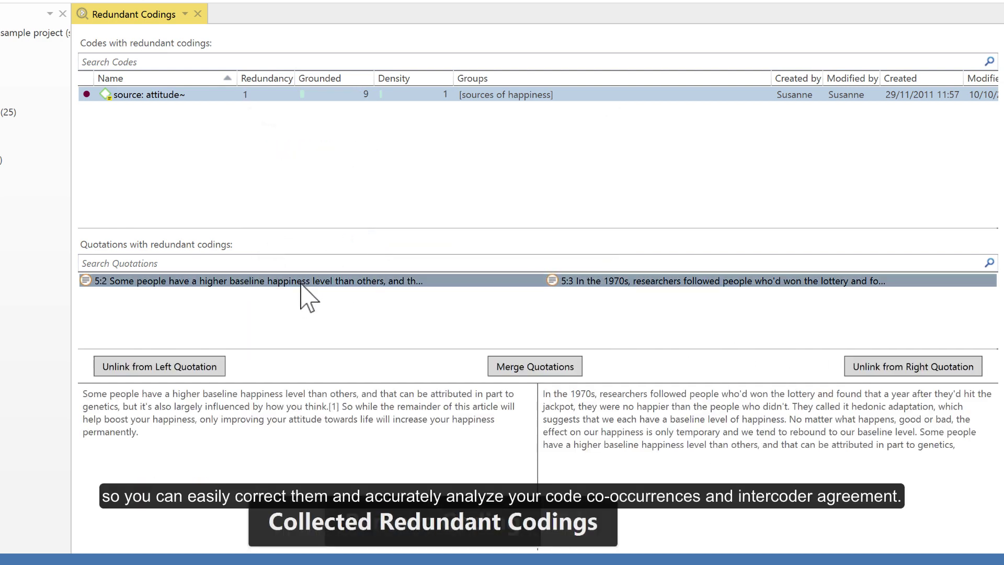
pyautogui.click(160, 366)
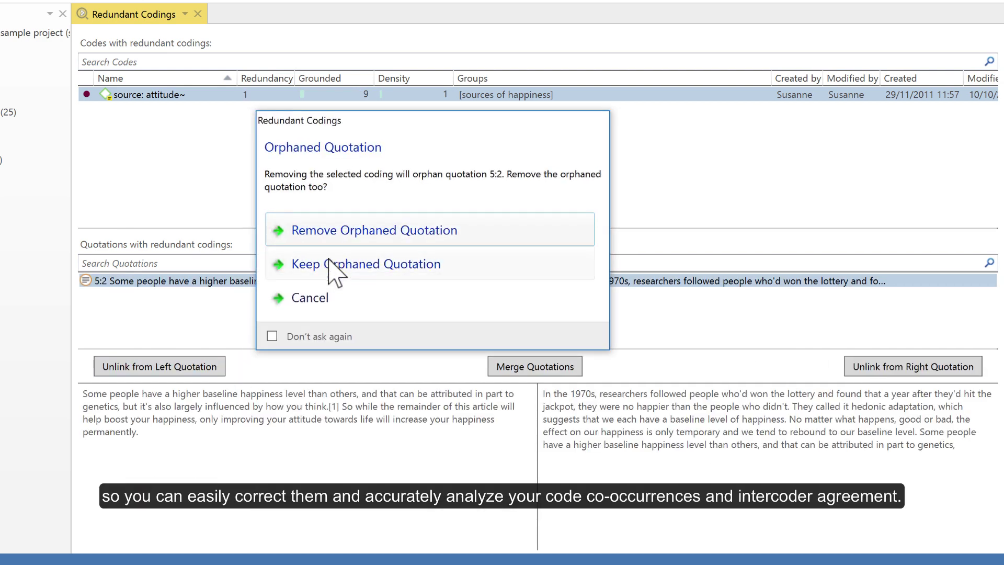
pyautogui.click(330, 235)
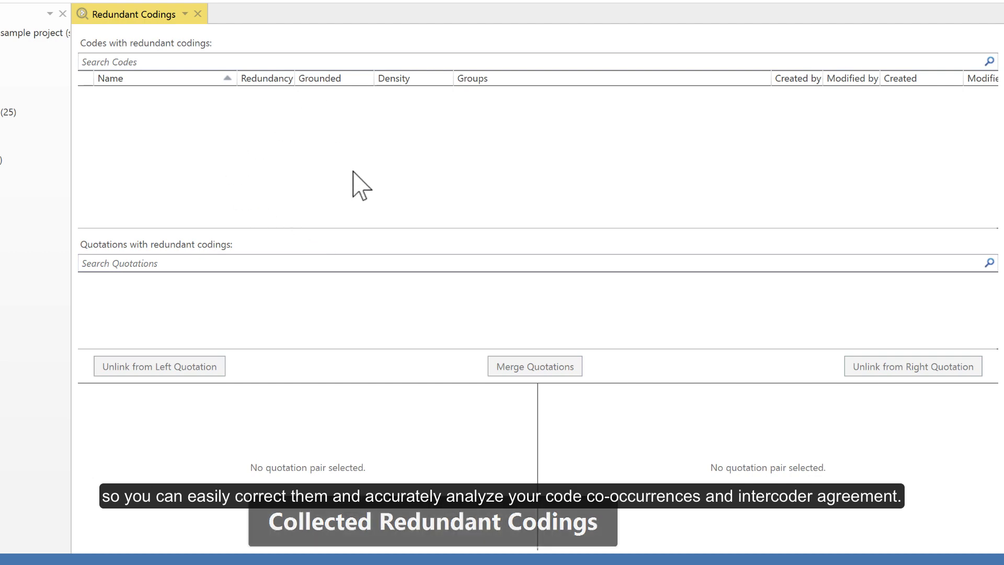